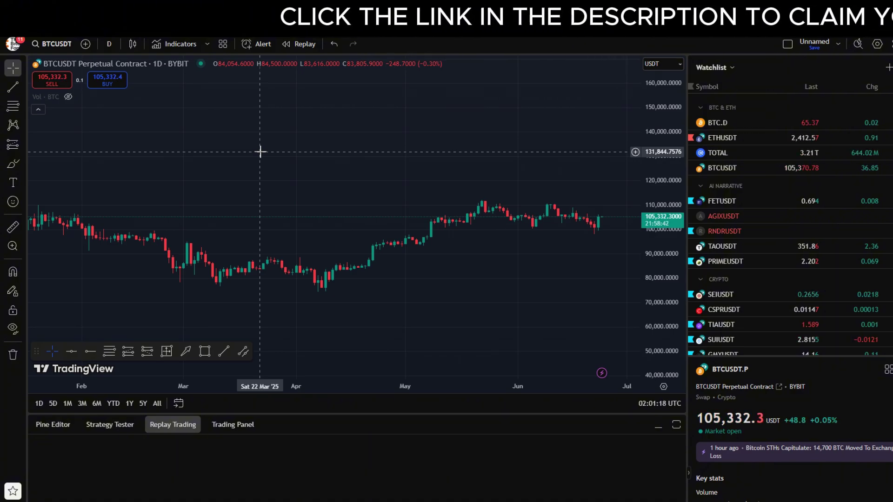
pyautogui.hotkey('alt', 'Tab')
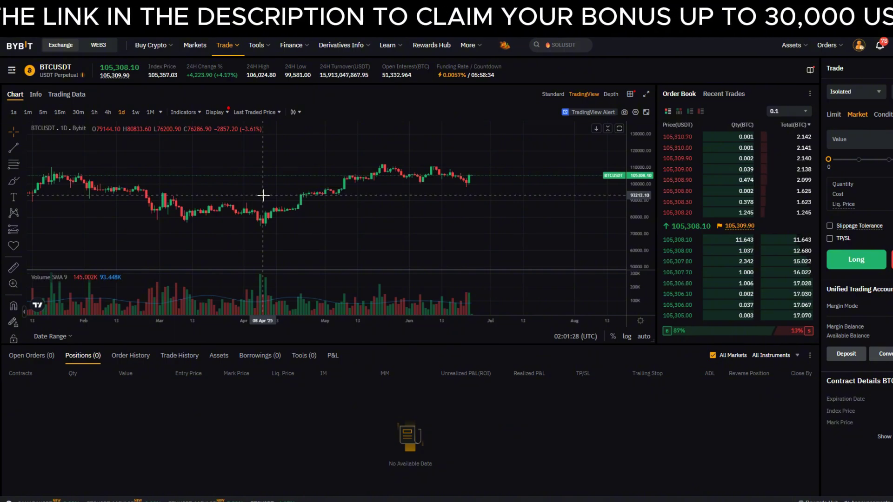
pyautogui.hotkey('alt', 'Tab')
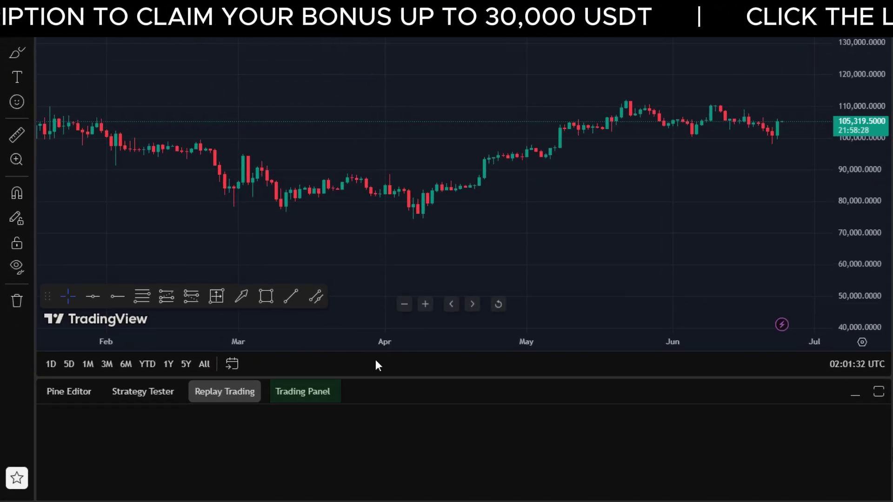
# - Open the full list of brokers for chart trading and choose Bybit
pyautogui.click(308, 394)
pyautogui.scroll(-1, 493, 432)
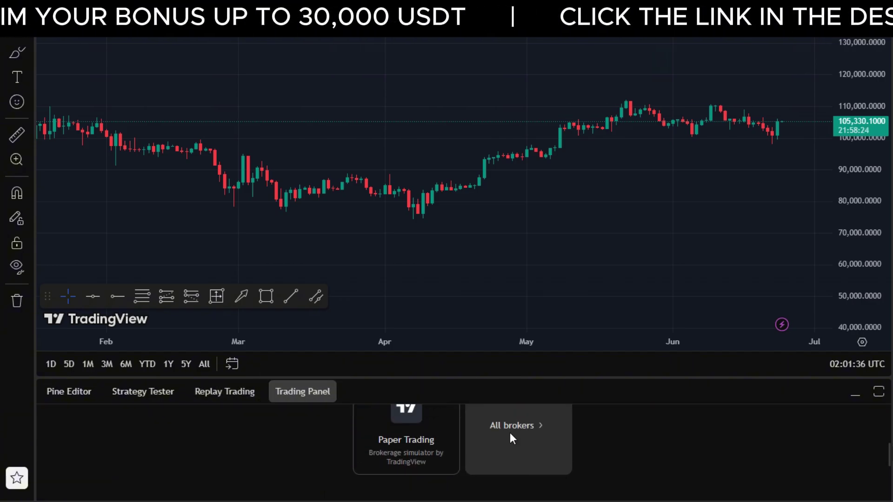
pyautogui.click(510, 441)
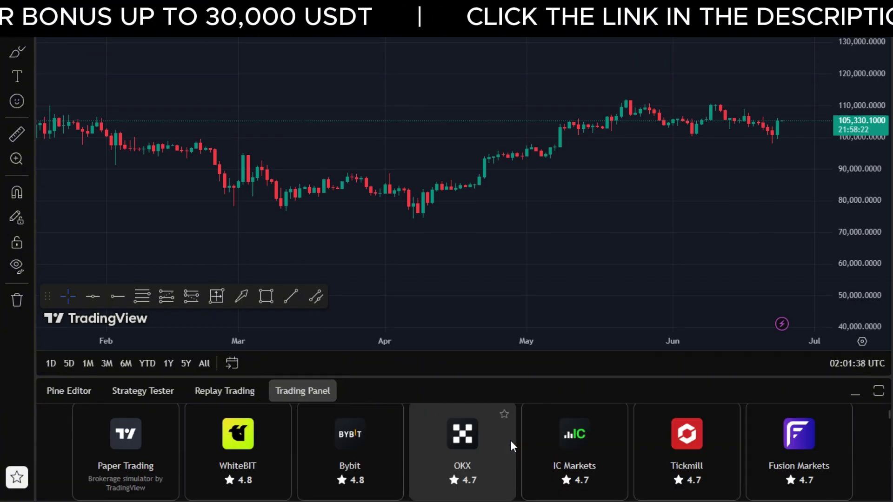
pyautogui.click(344, 443)
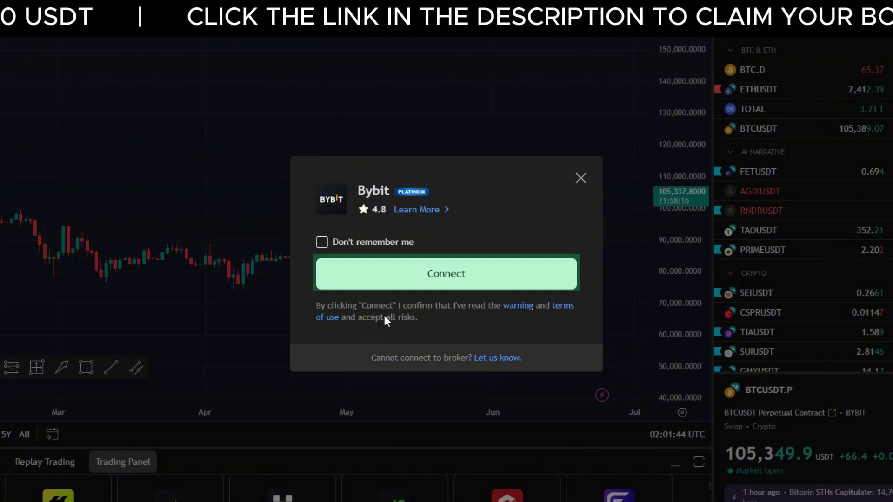
# - Connect to Bybit and authorize TradingView's access to the Bybit trading account
pyautogui.click(414, 270)
pyautogui.click(425, 273)
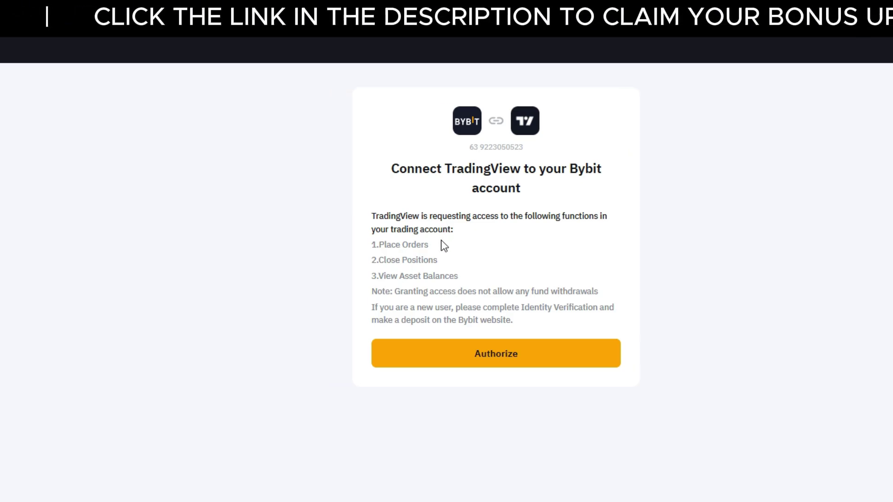
pyautogui.click(465, 349)
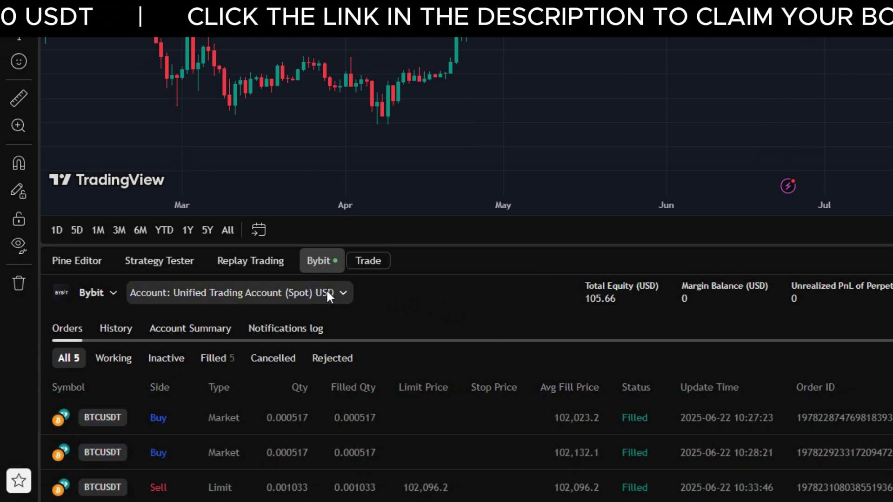
# - Switch the connected Bybit account to Unified Trading Account (Inverse)
pyautogui.click(343, 293)
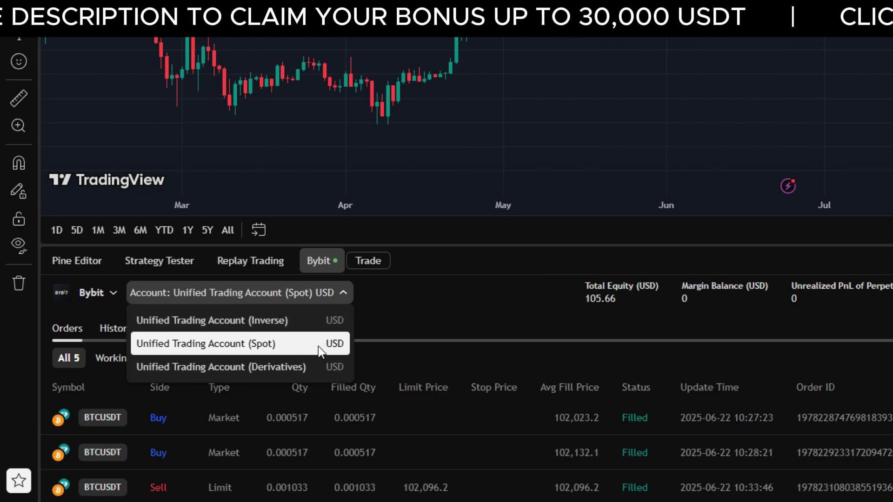
pyautogui.click(303, 320)
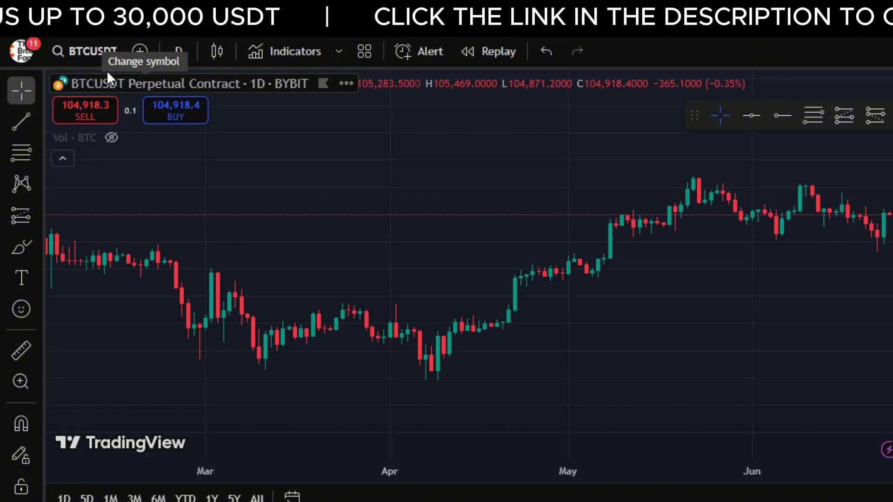
# - Limit the symbol search to the Bybit source and load the BTCUSDT.P perpetual contract on the chart
pyautogui.click(83, 50)
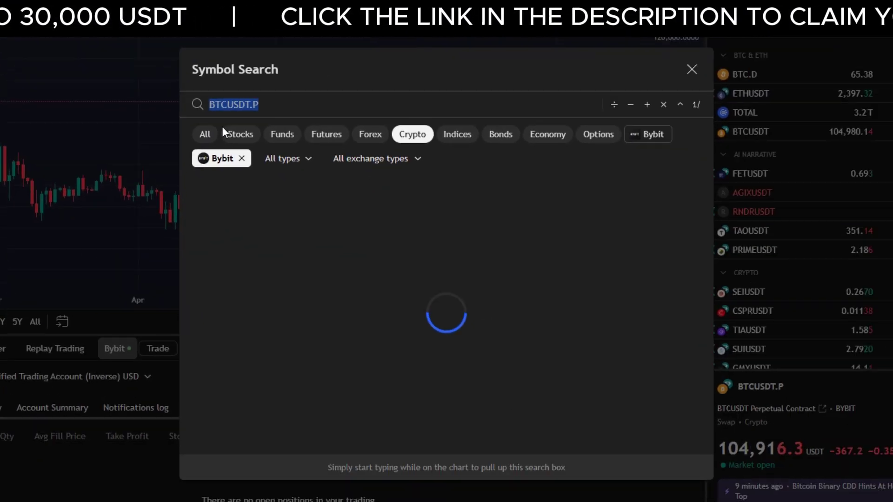
pyautogui.click(242, 157)
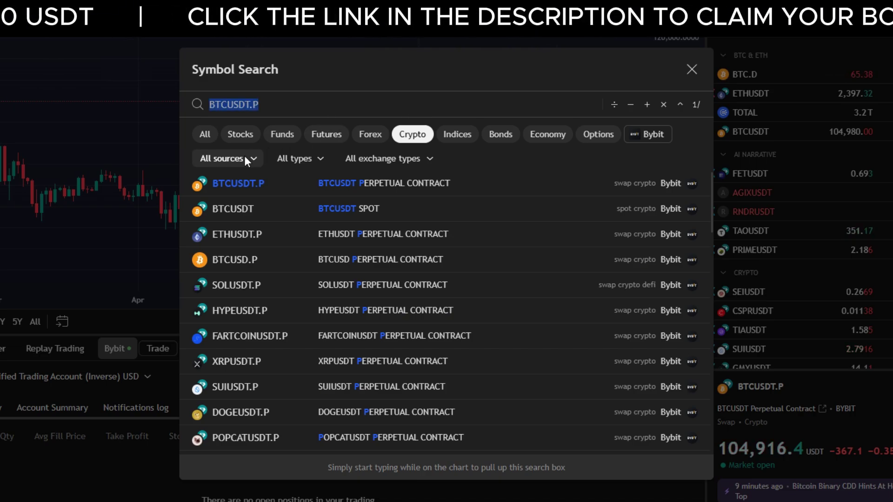
pyautogui.click(242, 158)
pyautogui.write('BYB')
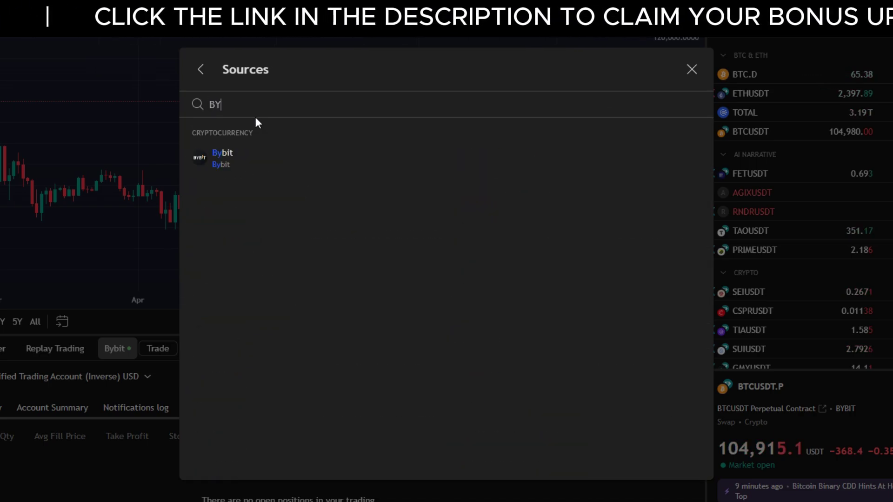
pyautogui.click(245, 153)
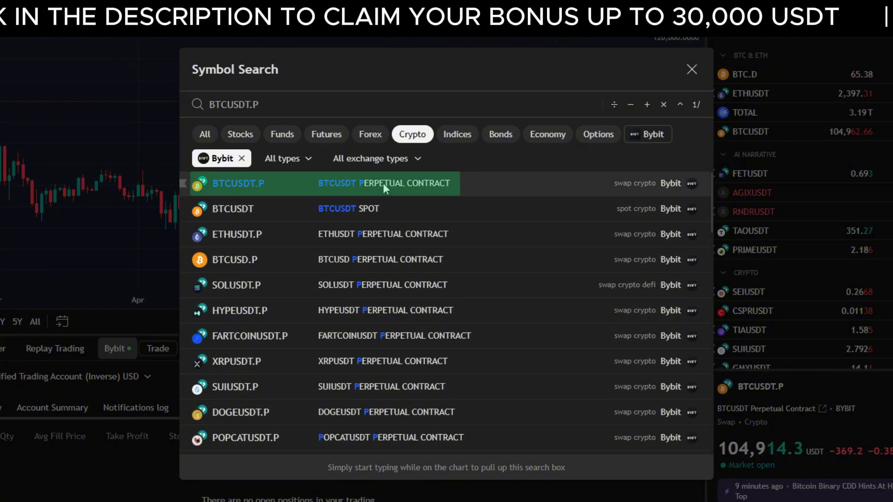
pyautogui.click(294, 183)
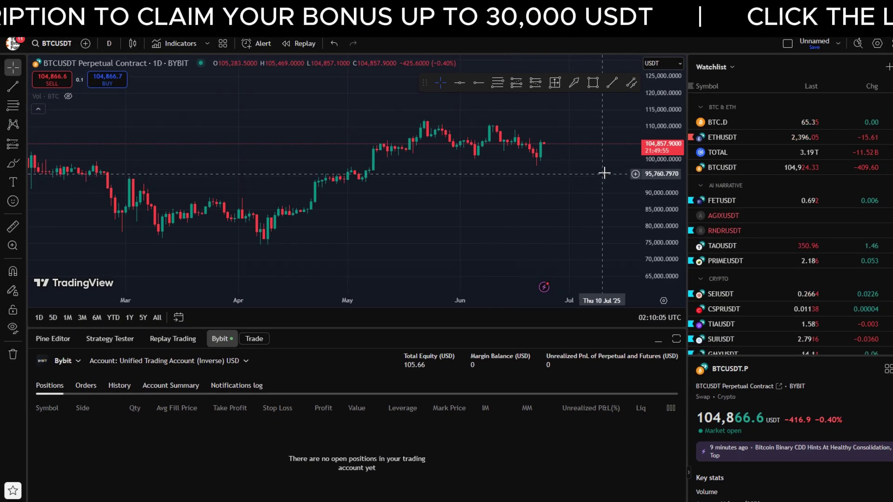
pyautogui.moveTo(649, 158); pyautogui.dragTo(649, 168)
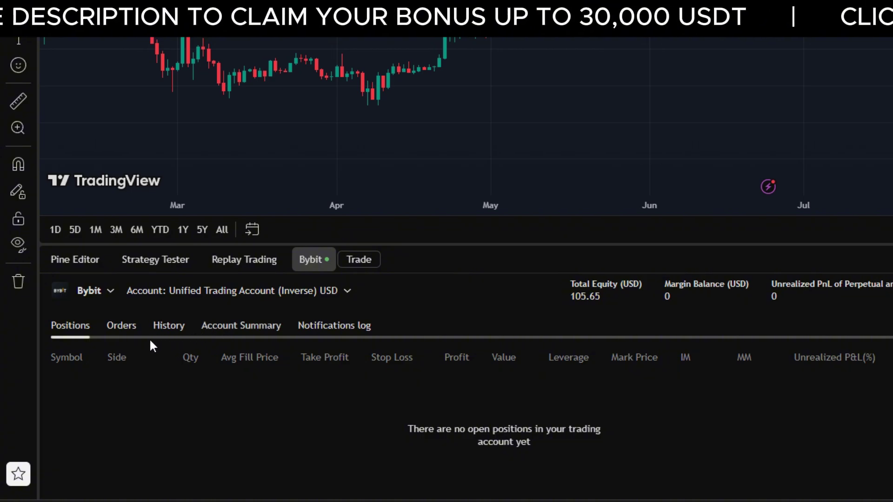
# - Switch the connected Bybit account to Unified Trading Account (Derivatives)
pyautogui.click(108, 292)
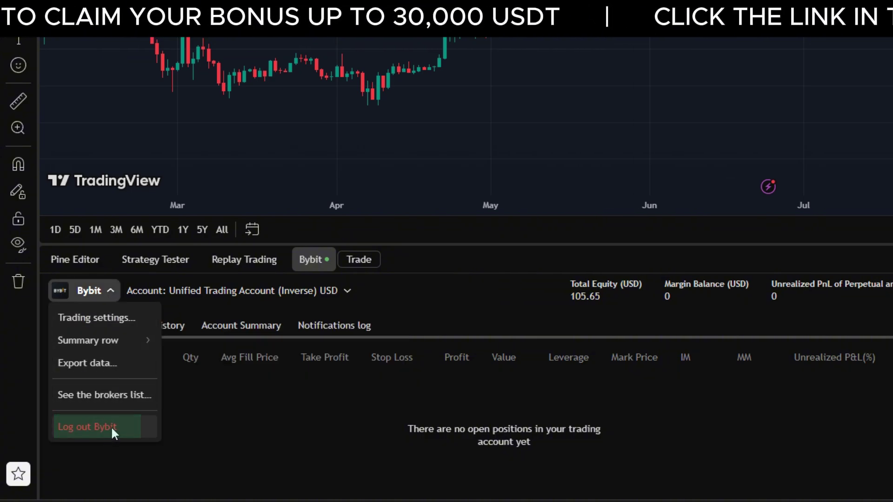
pyautogui.click(240, 294)
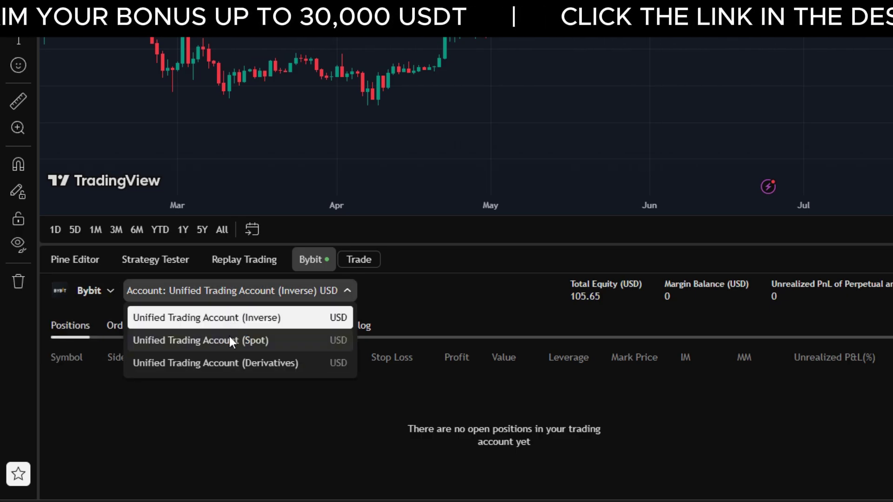
pyautogui.click(228, 357)
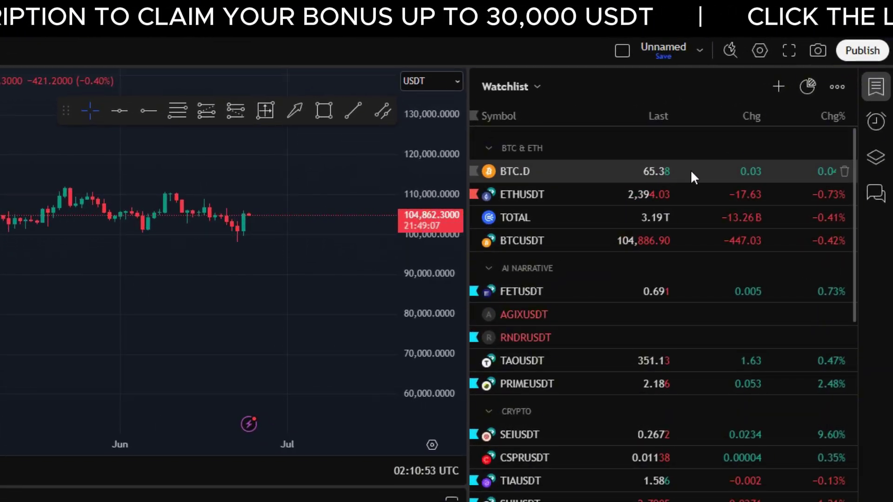
# - Start a new price alert on BTCUSDT.P and show its notification options
pyautogui.click(877, 128)
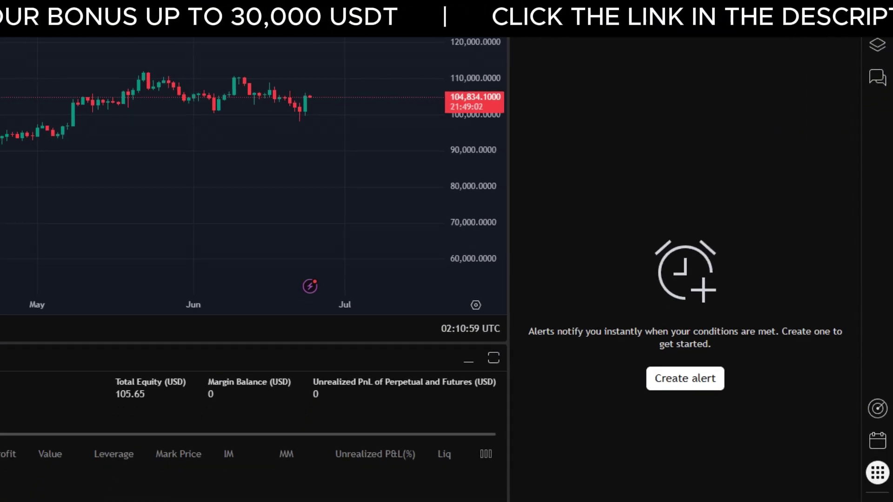
pyautogui.click(687, 377)
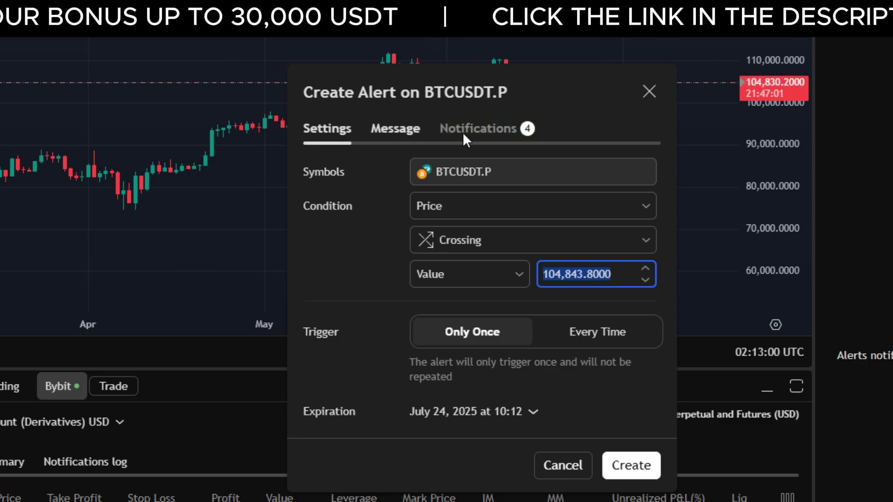
pyautogui.click(462, 132)
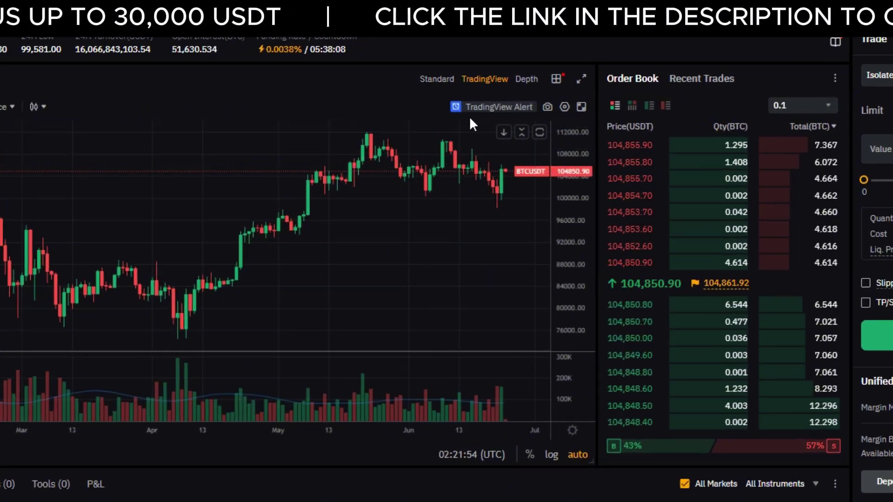
# - On Bybit, open the TradingView Alerts setup, request a copy of the webhook URL and acknowledge its risk
pyautogui.click(558, 111)
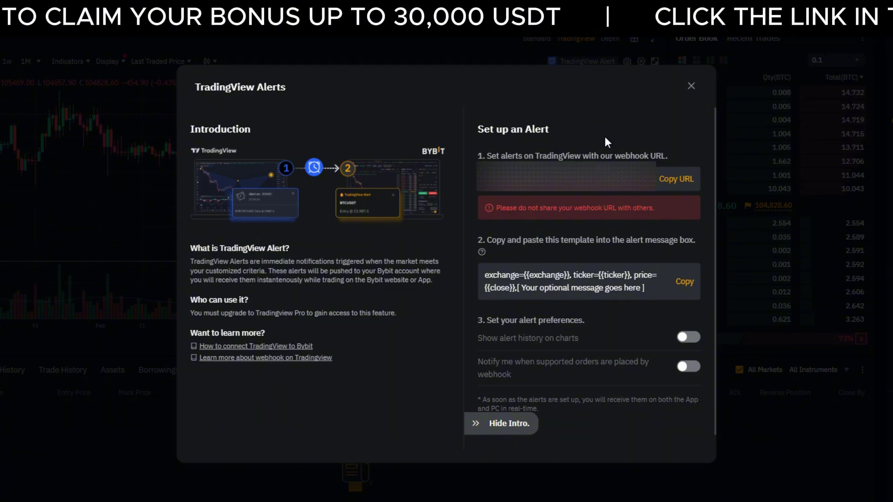
pyautogui.click(669, 179)
pyautogui.click(375, 304)
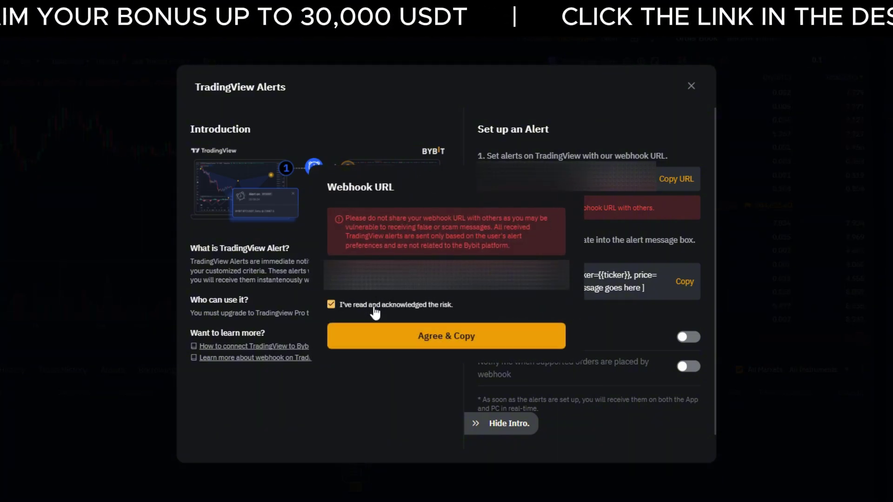
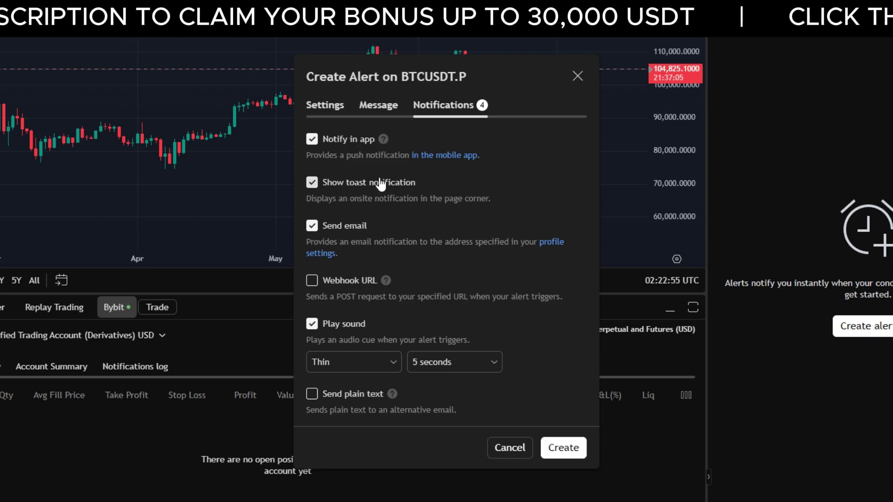
# - Replace the BTCUSDT.P alert message with the template "exchange={{exchange}}, ticker={{ticker}}, price={{close}},[ Your optional message goes here ]"
pyautogui.click(334, 110)
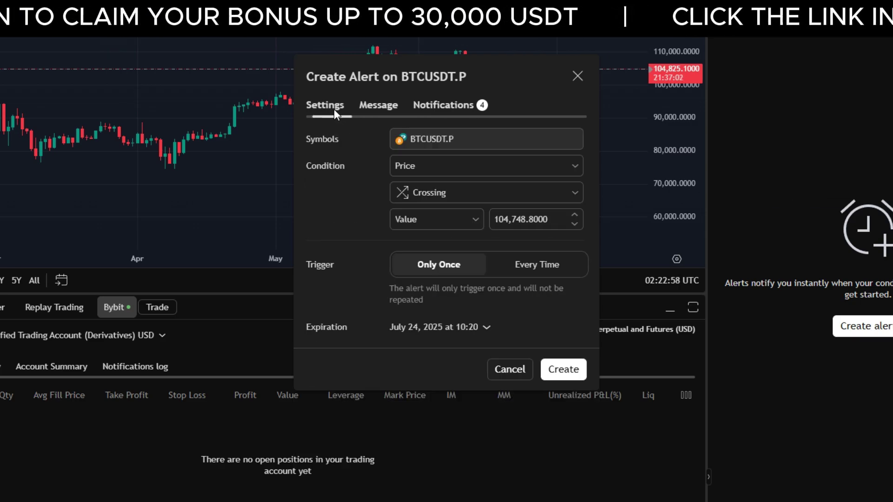
pyautogui.click(371, 109)
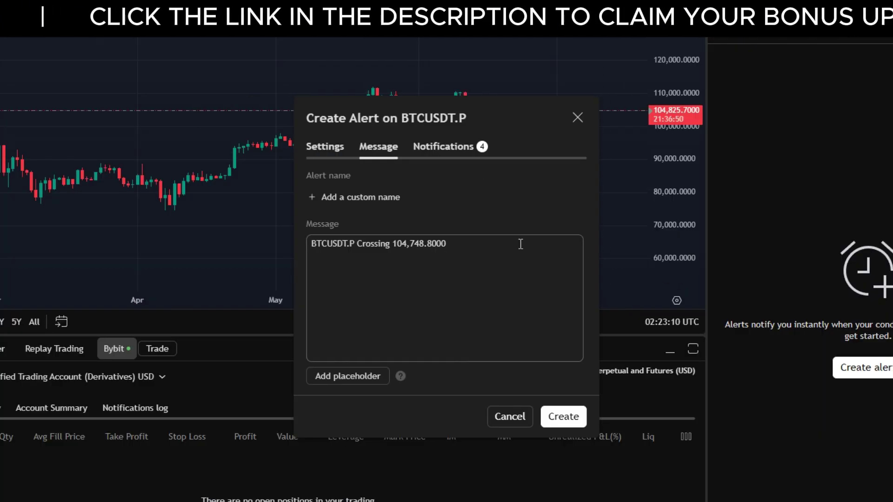
pyautogui.click(404, 286)
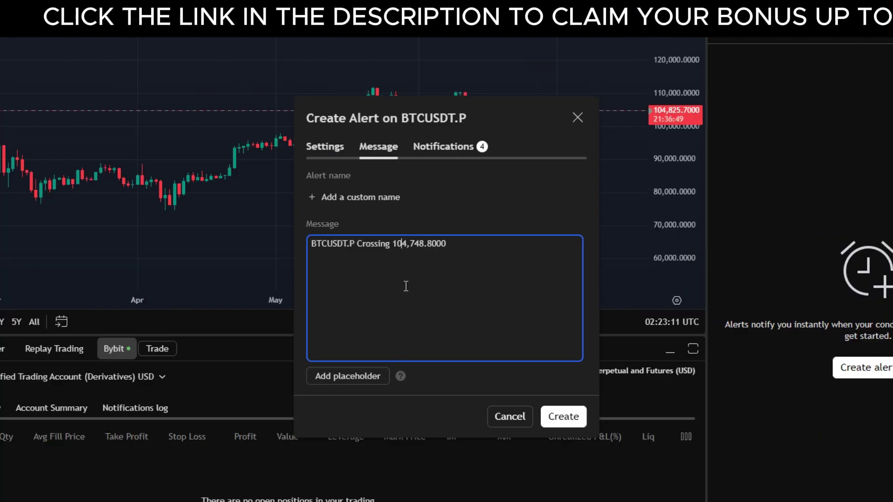
pyautogui.hotkey('ctrl', 'a')
pyautogui.write('exchange={{exchange}}, ticker={{ticker}}, price={{close}},[ Your optional message goes here ]')
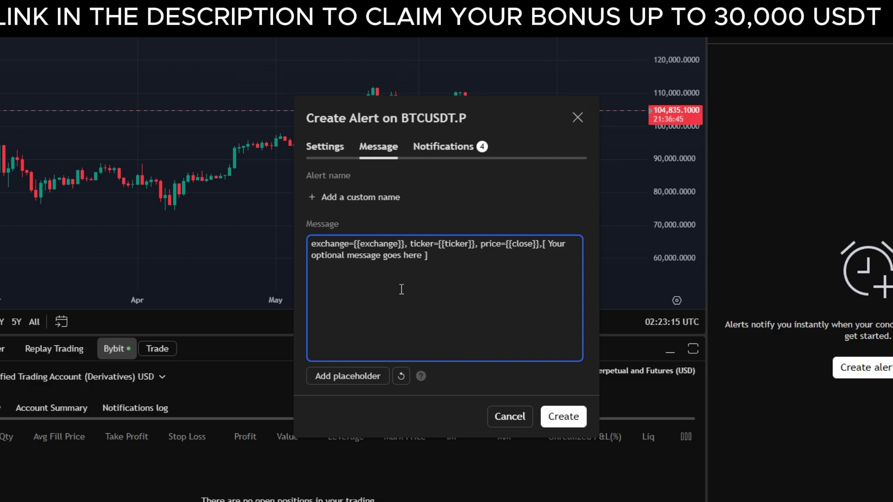
# - Replace the whole alert message with "PRICE CROSS OUR ALERT LEVEL"
pyautogui.hotkey('ctrl', 'a')
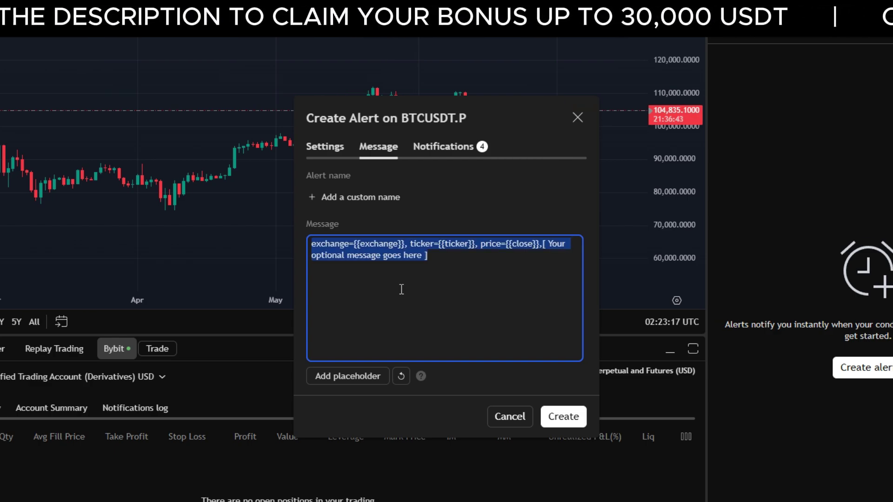
pyautogui.write('PRICE CROSS O')
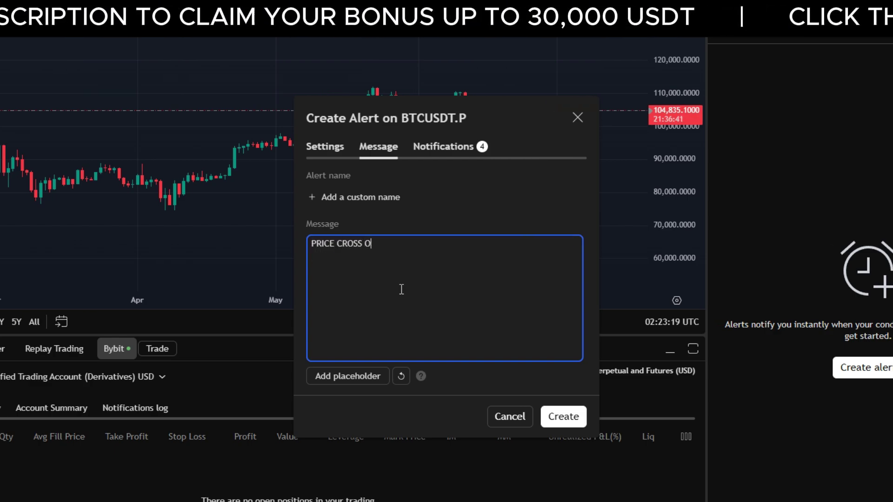
pyautogui.write('UR ALERT LEVEL')
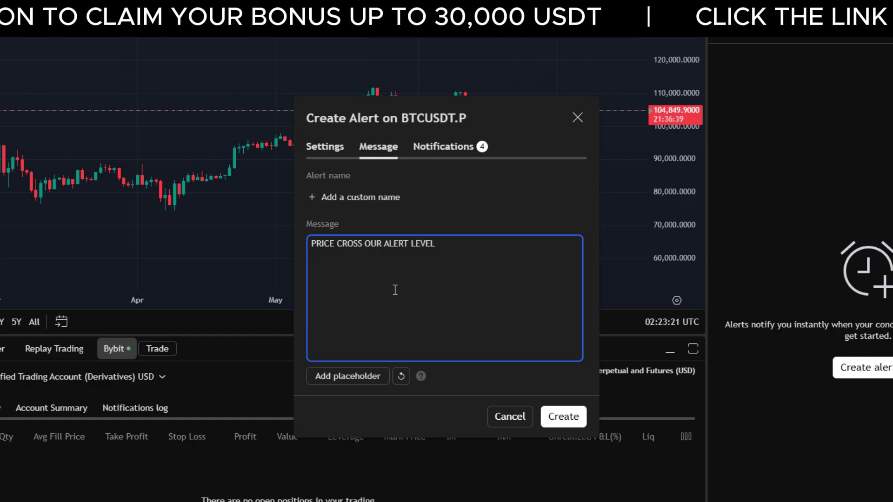
# - Set the alert's price condition to Crossing and create the alert
pyautogui.click(334, 150)
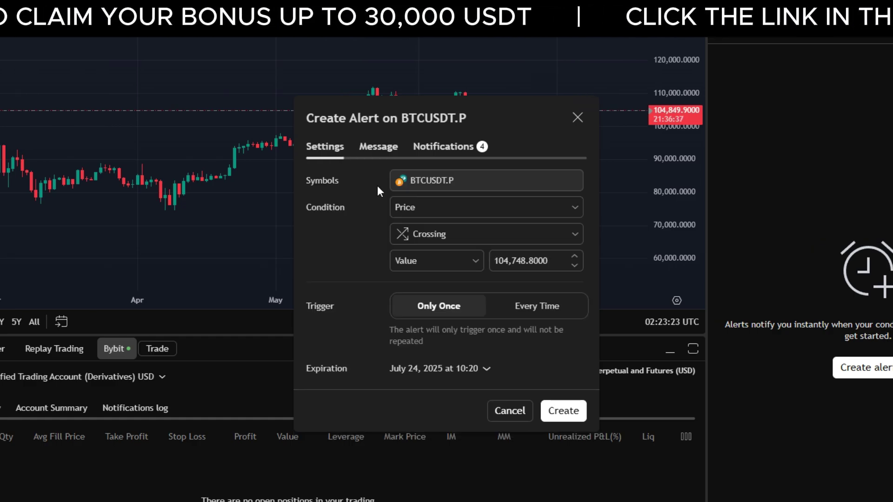
pyautogui.click(445, 235)
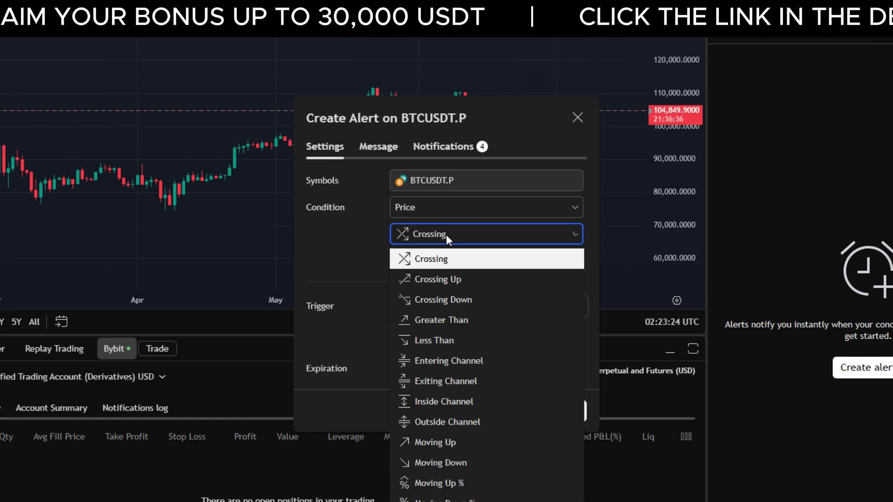
pyautogui.click(477, 260)
pyautogui.click(562, 415)
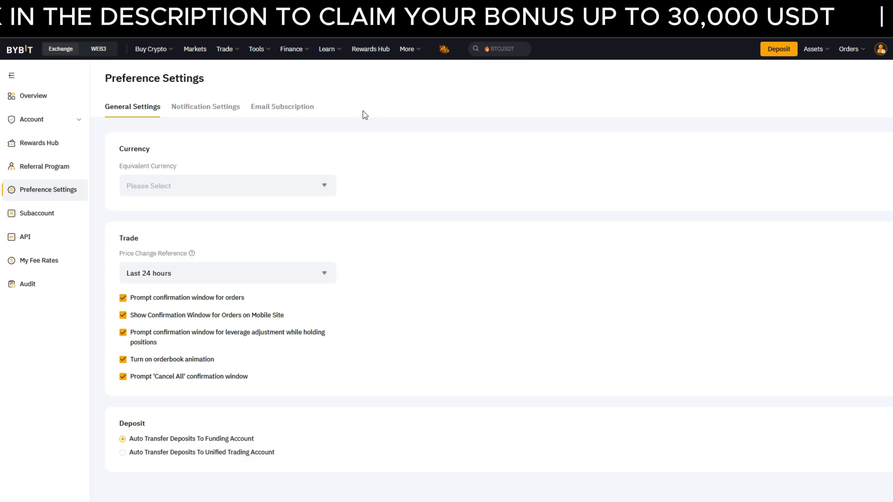
# - Open the notification settings in Bybit's preferences and check the TradingView Alerts option
pyautogui.click(201, 109)
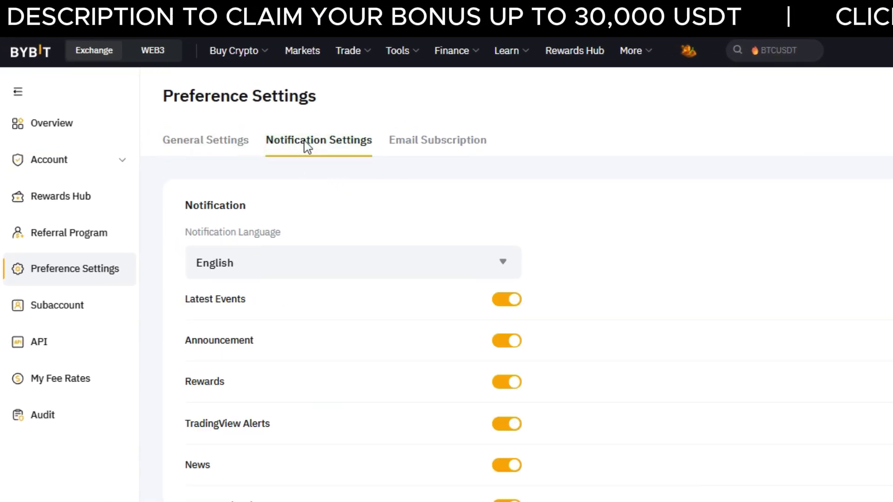
pyautogui.scroll(-3, 253, 374)
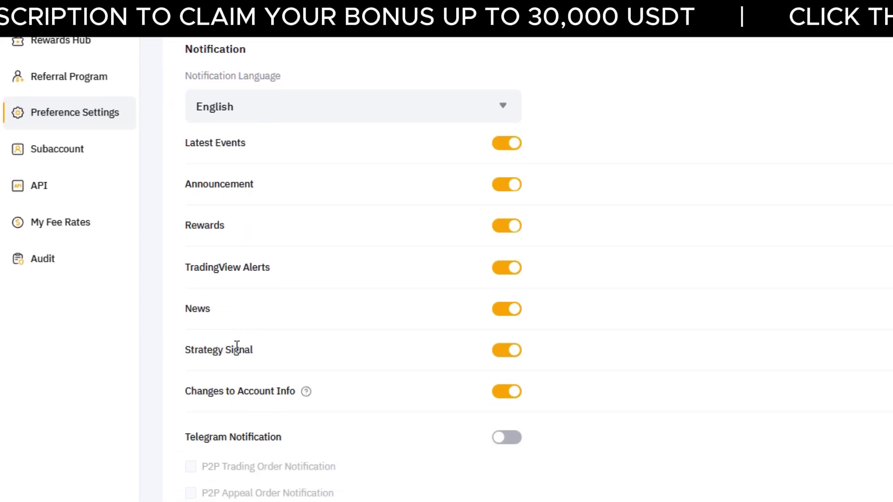